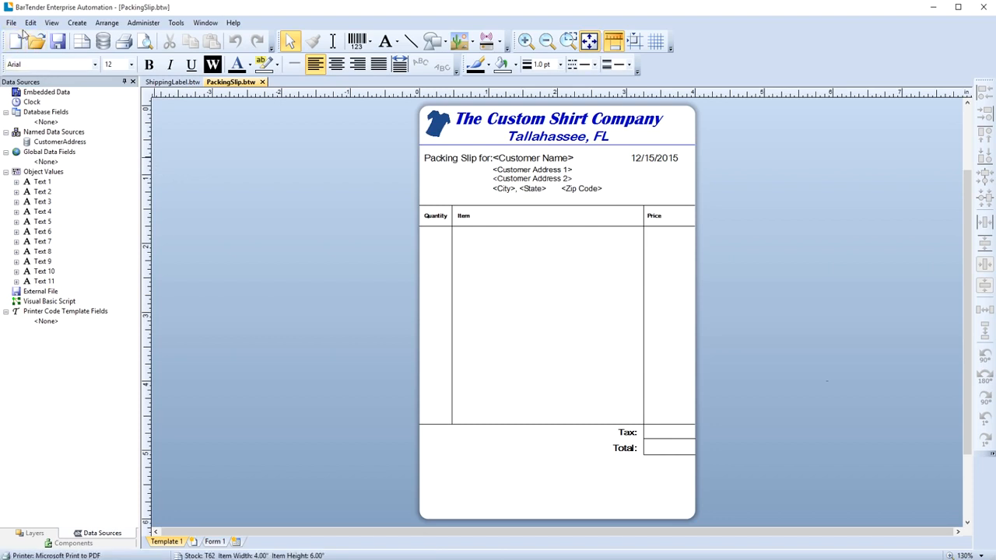
# - Start a database connection setup for the packing slip using Microsoft Excel as the database type
pyautogui.click(17, 25)
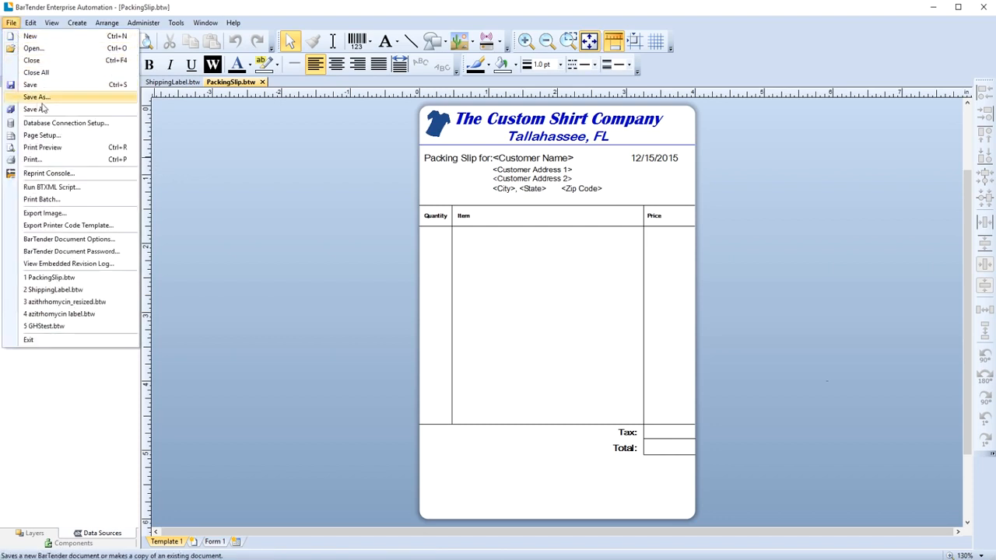
pyautogui.click(118, 124)
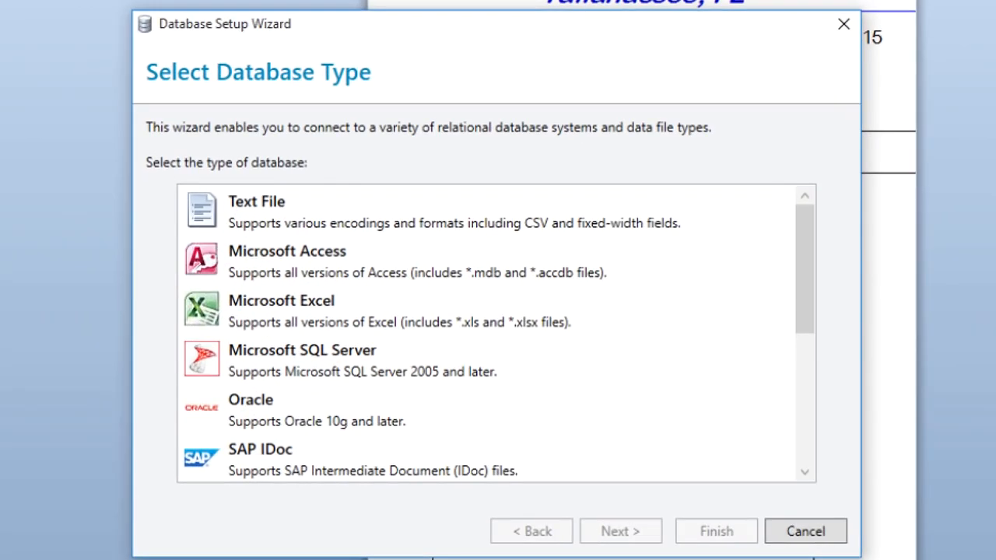
pyautogui.moveTo(806, 277)
pyautogui.mouseDown()
pyautogui.moveTo(796, 412)
pyautogui.moveTo(811, 263)
pyautogui.mouseUp()
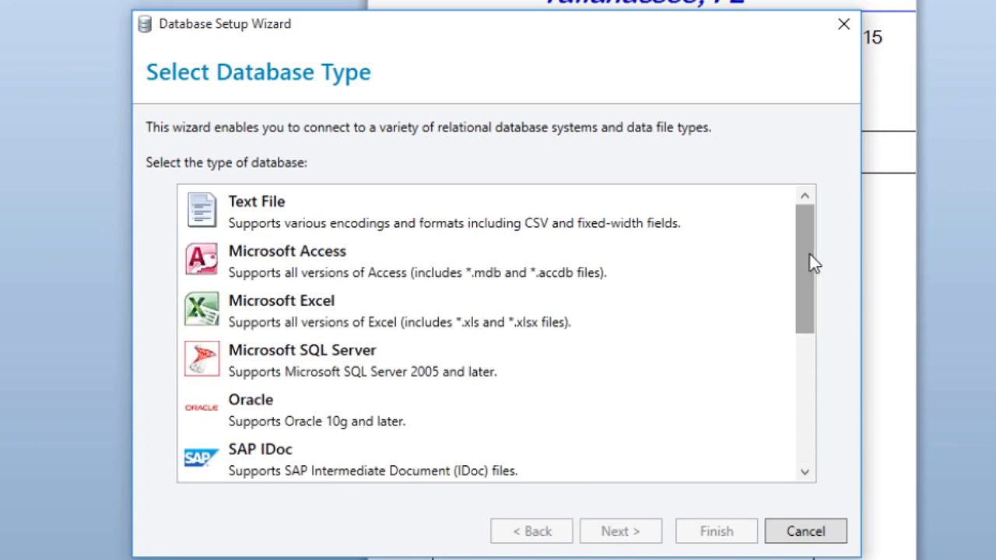
pyautogui.click(640, 314)
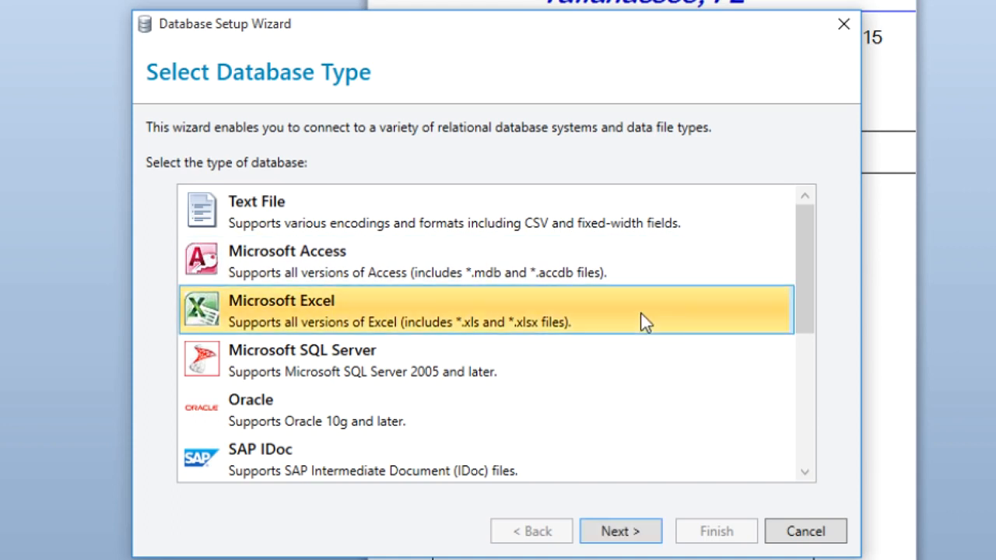
pyautogui.click(638, 535)
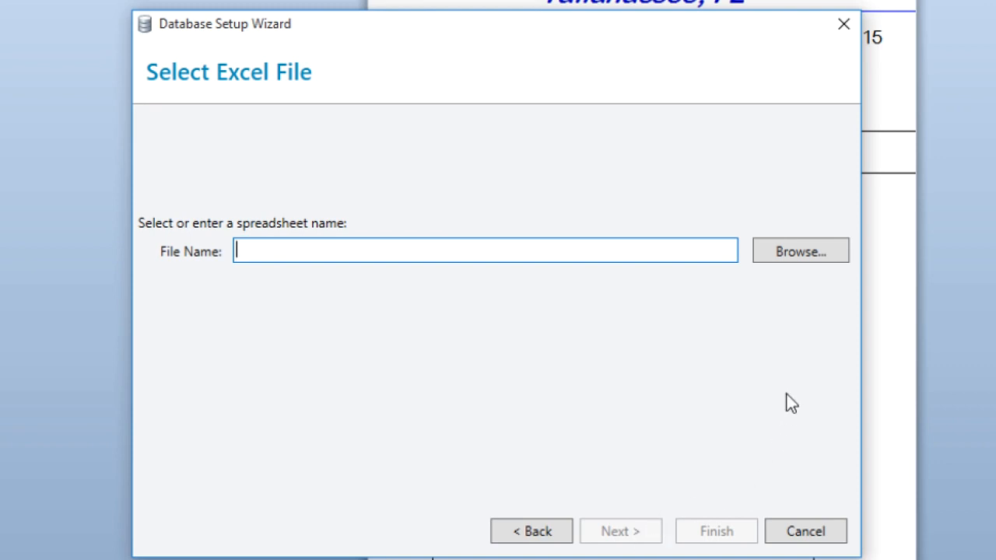
# - Browse to the Demo Items folder and choose CustomShirtClients.xlsx as the spreadsheet
pyautogui.click(801, 251)
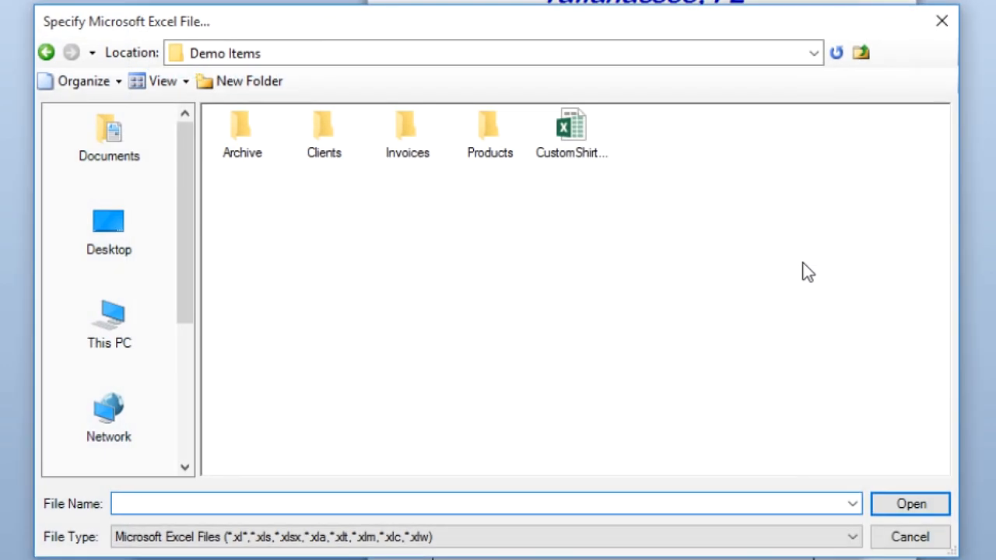
pyautogui.click(572, 144)
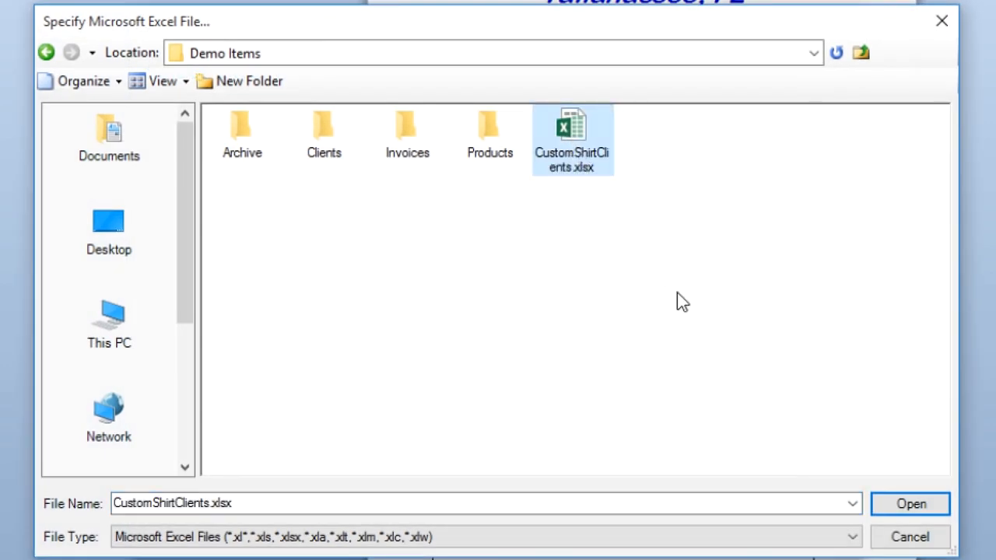
pyautogui.click(889, 508)
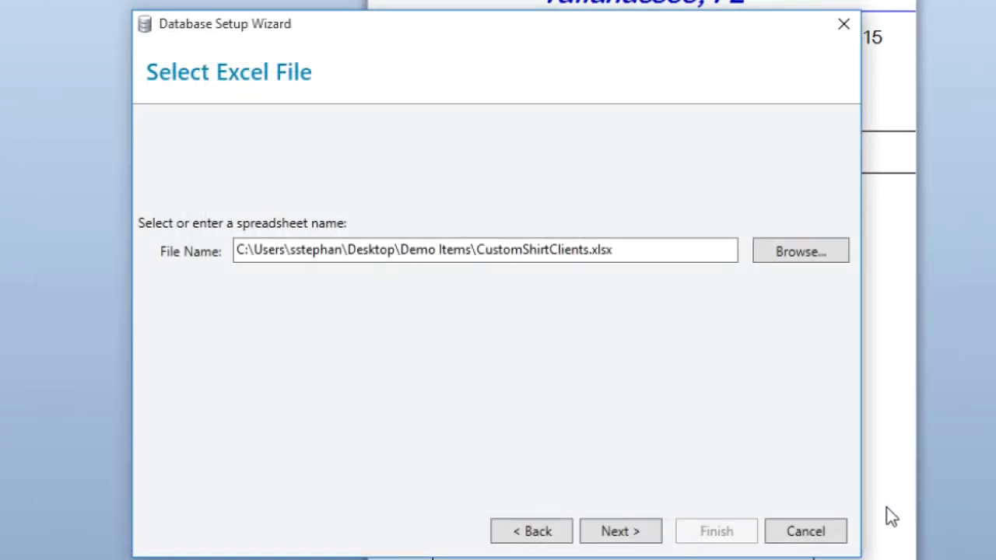
pyautogui.click(644, 534)
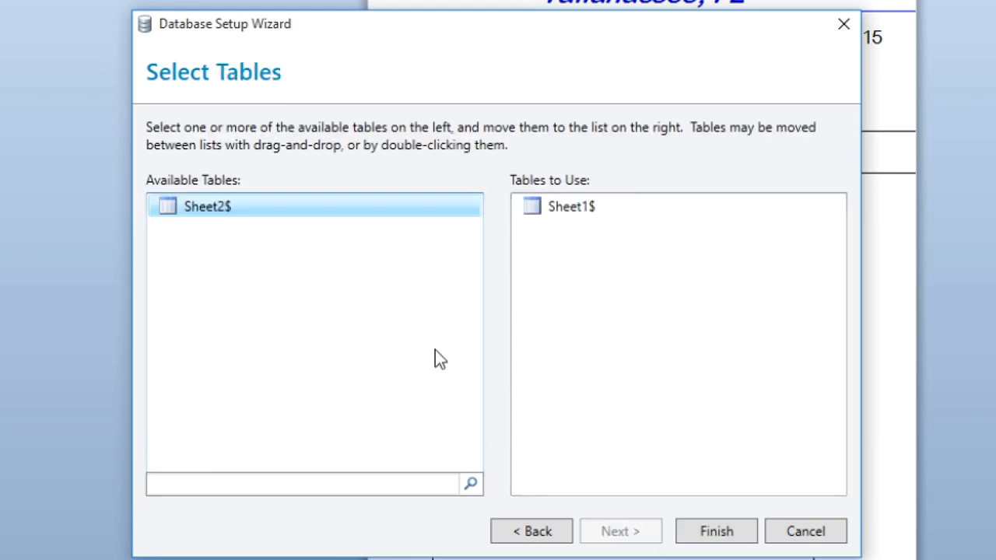
pyautogui.moveTo(211, 211); pyautogui.dragTo(638, 319)
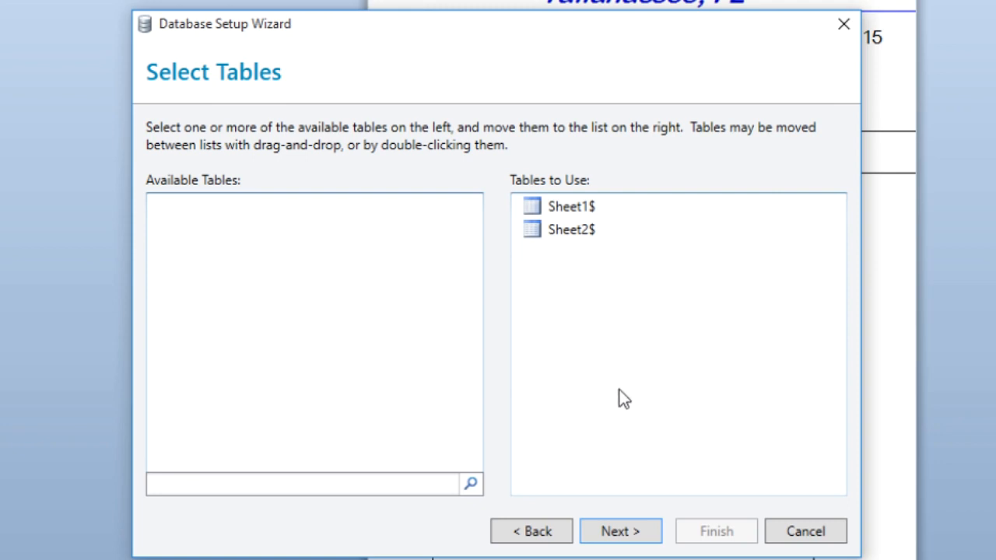
pyautogui.click(654, 536)
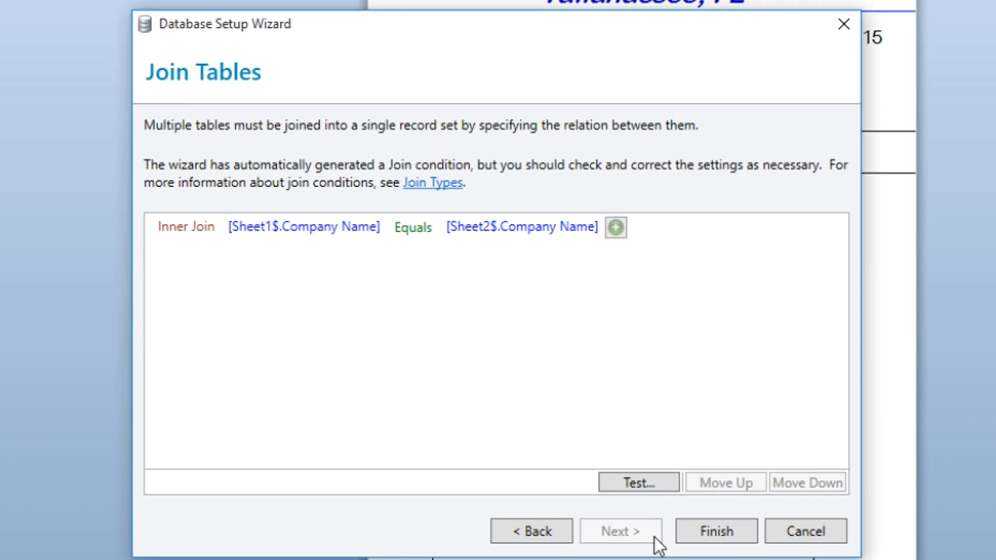
pyautogui.click(548, 536)
pyautogui.moveTo(569, 233); pyautogui.dragTo(309, 248)
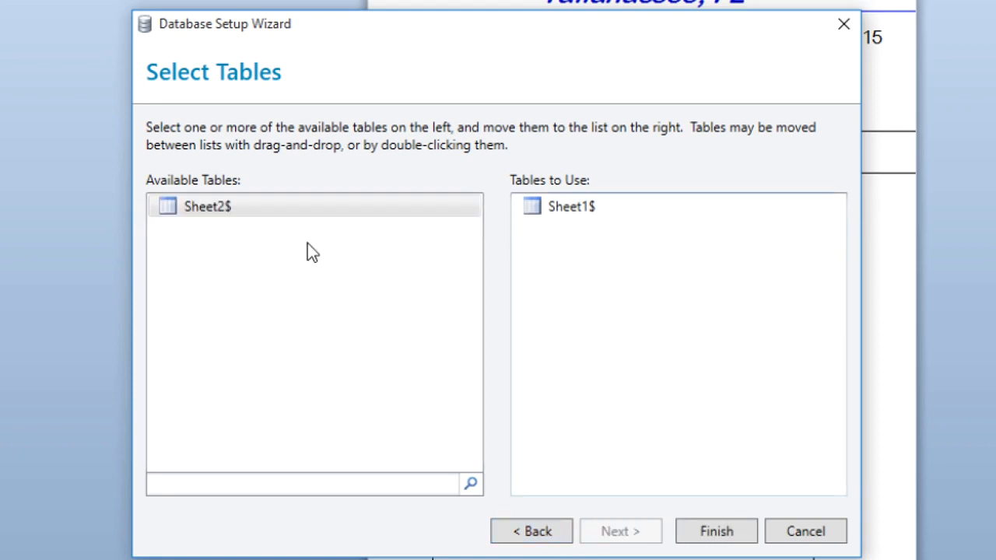
# - Finish the wizard with only Sheet1$ as the table to use and browse its records
pyautogui.click(569, 207)
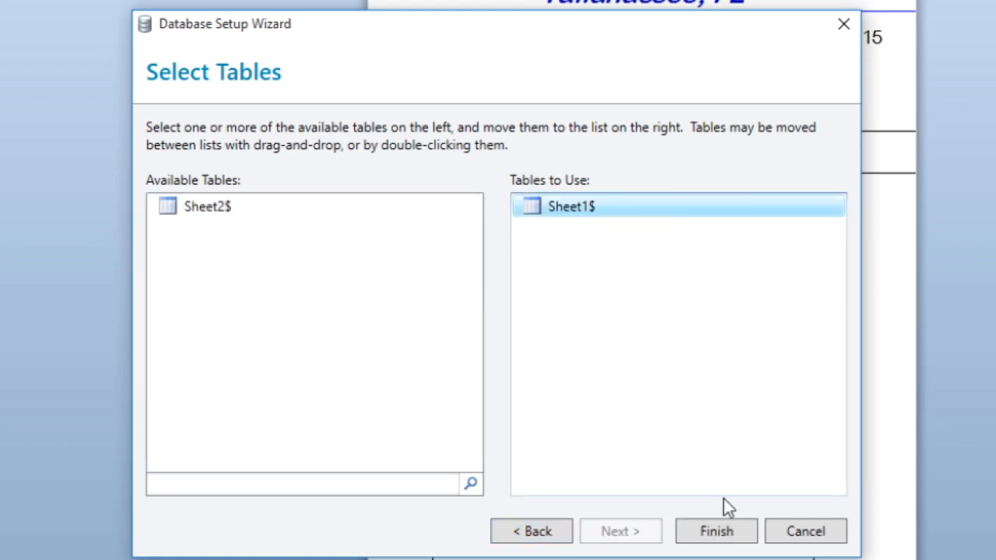
pyautogui.click(715, 531)
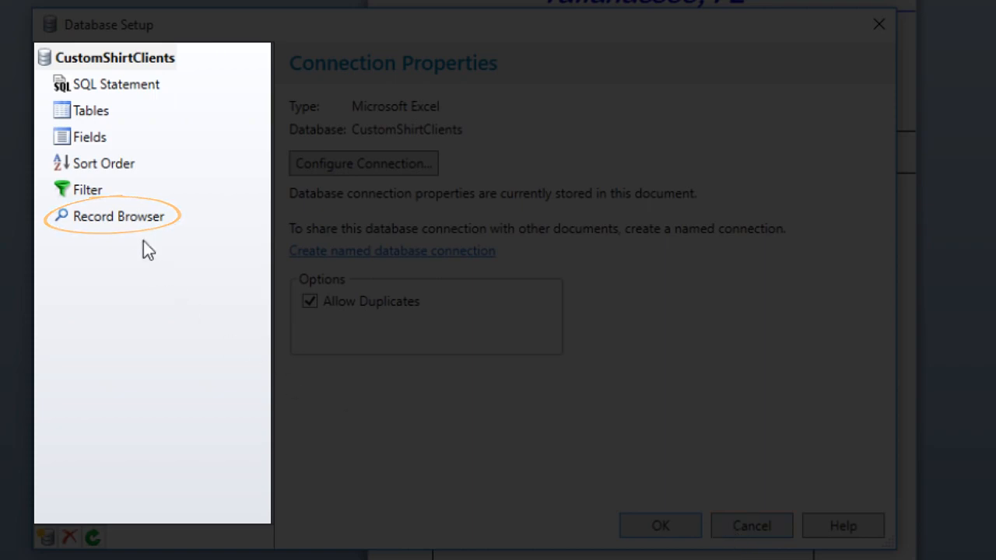
pyautogui.click(125, 216)
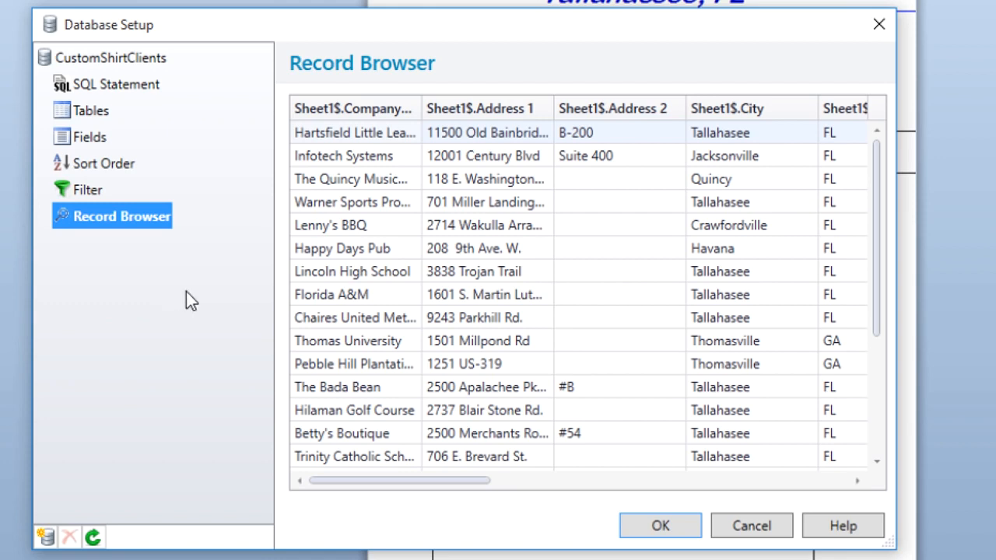
pyautogui.click(159, 59)
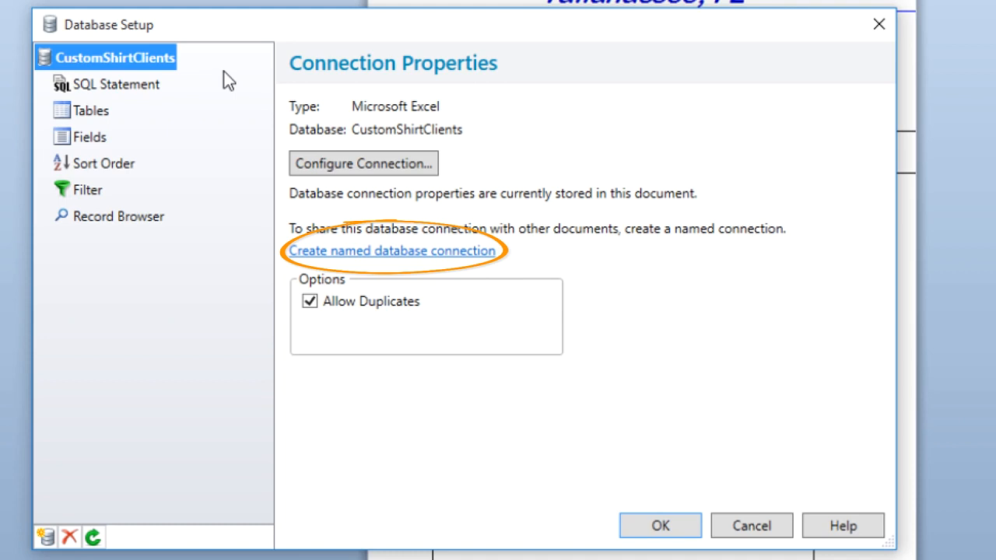
# - Create a named database connection called CustomerAddresses and close the database setup
pyautogui.click(367, 251)
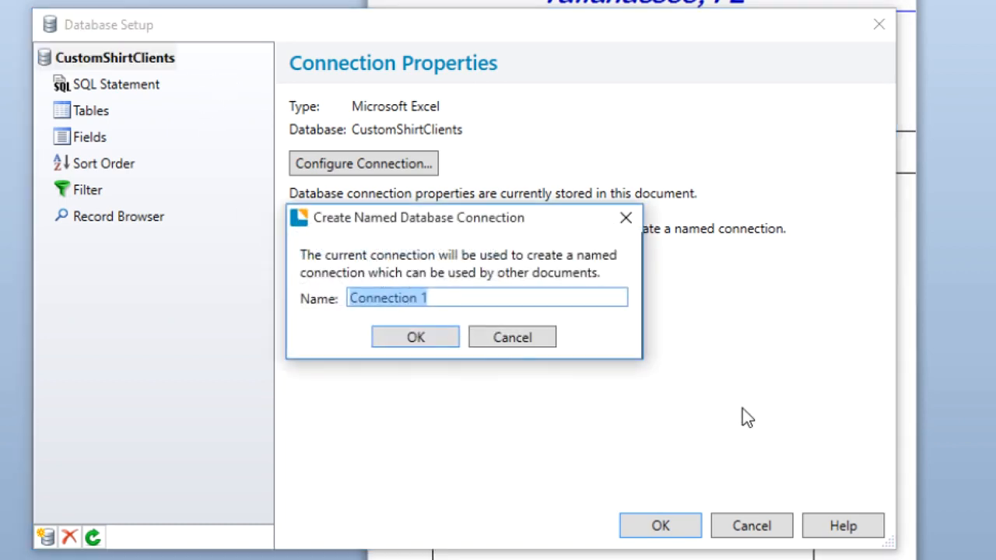
pyautogui.write('Cust')
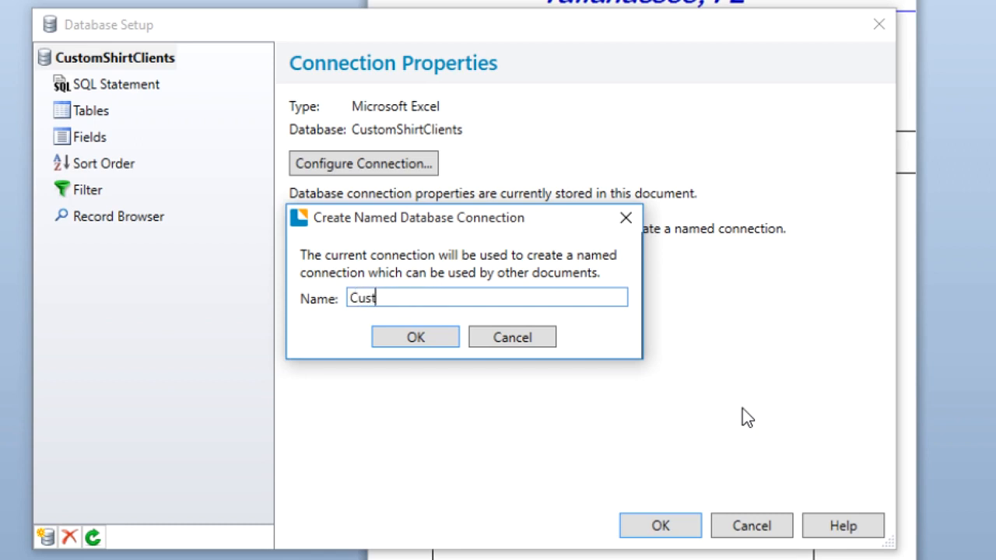
pyautogui.write('omerAddresses')
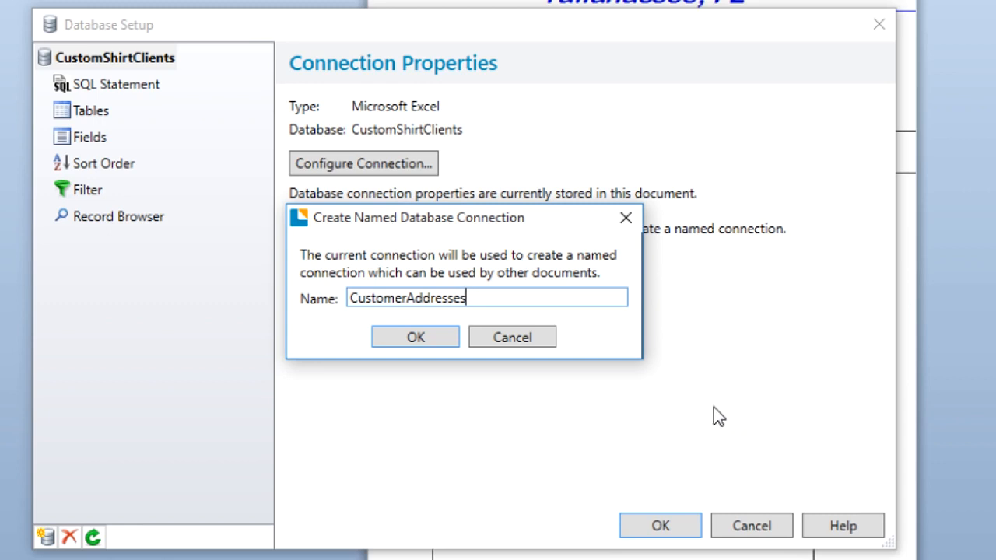
pyautogui.click(421, 339)
pyautogui.click(669, 527)
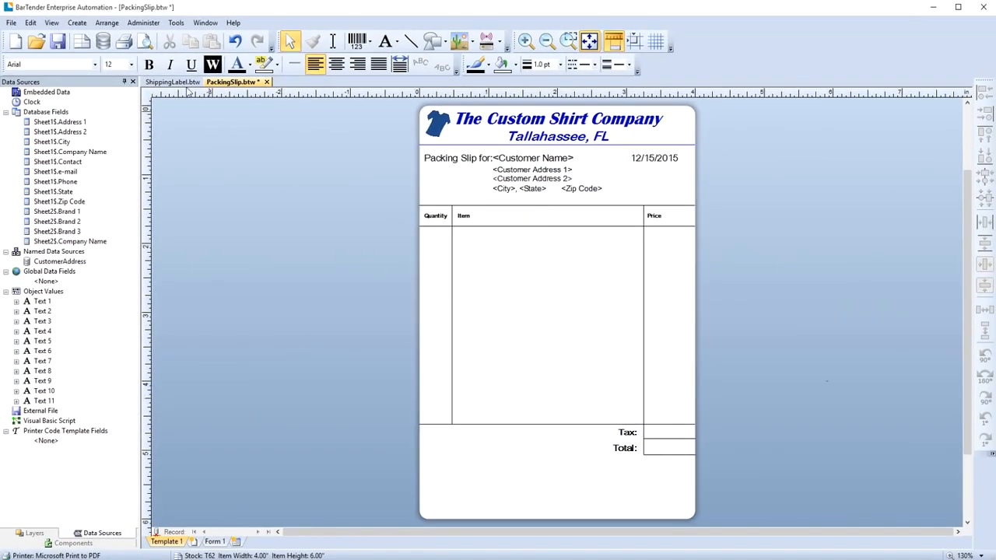
# - In ShippingLabel.btw, set up the database using the existing named connection CustomerAddresses
pyautogui.click(169, 82)
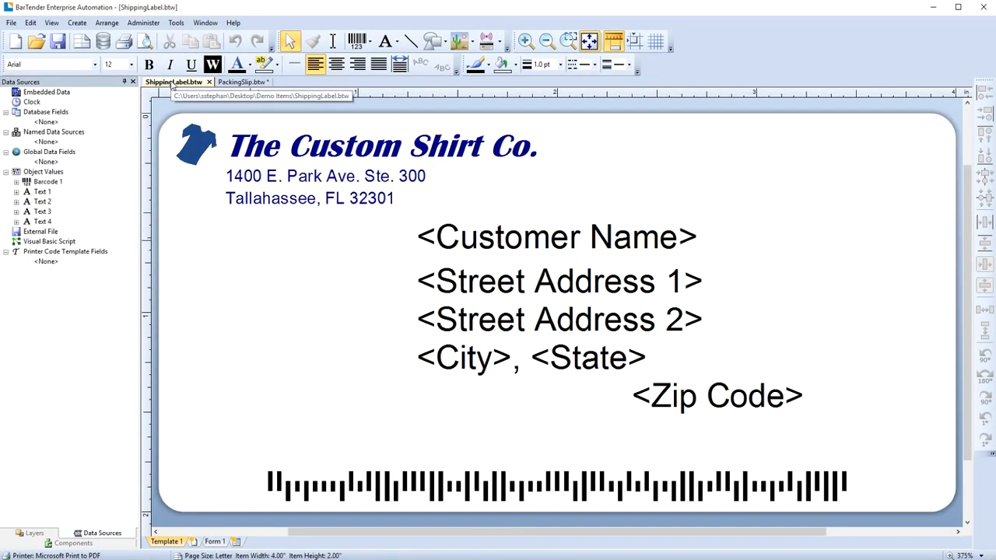
pyautogui.click(11, 23)
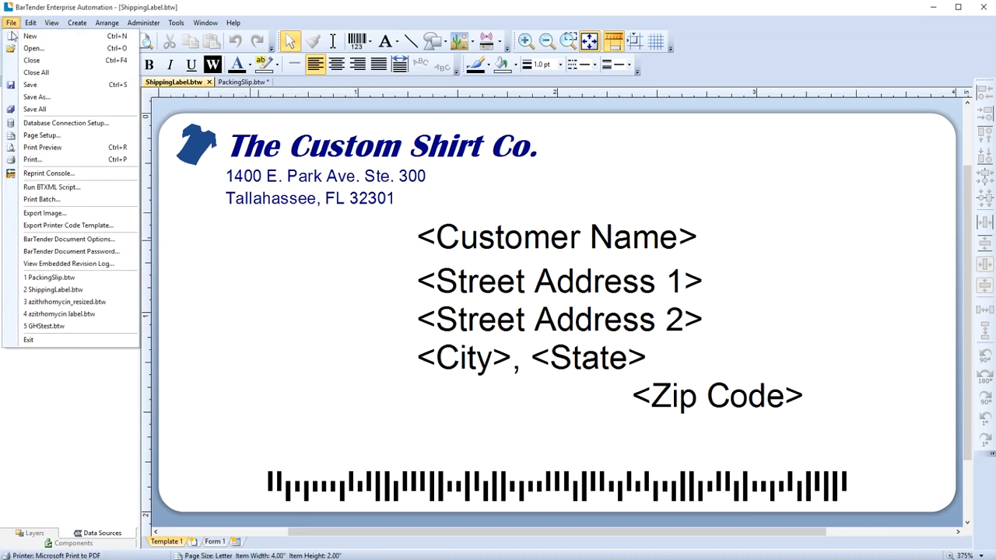
pyautogui.click(66, 123)
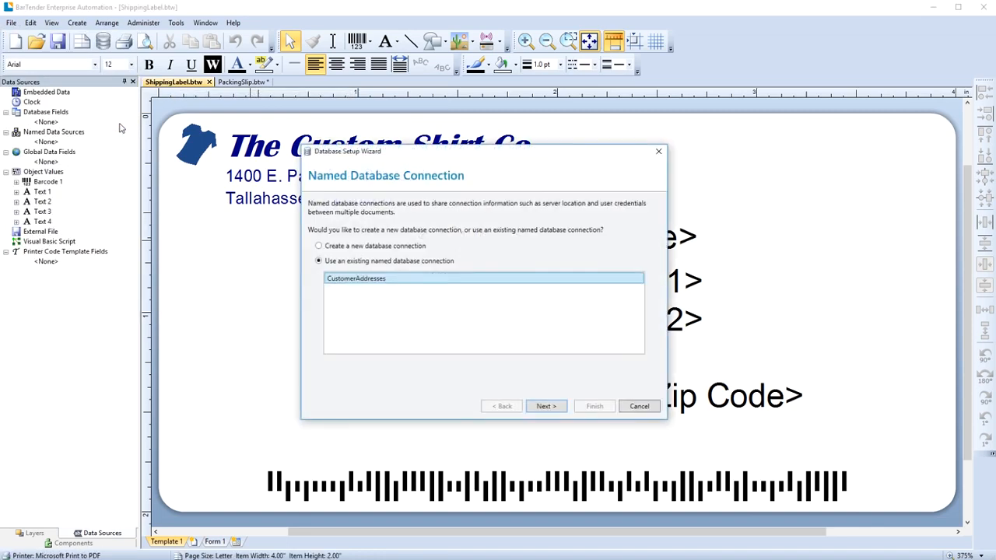
pyautogui.click(555, 408)
pyautogui.moveTo(340, 243); pyautogui.dragTo(580, 285)
pyautogui.click(593, 407)
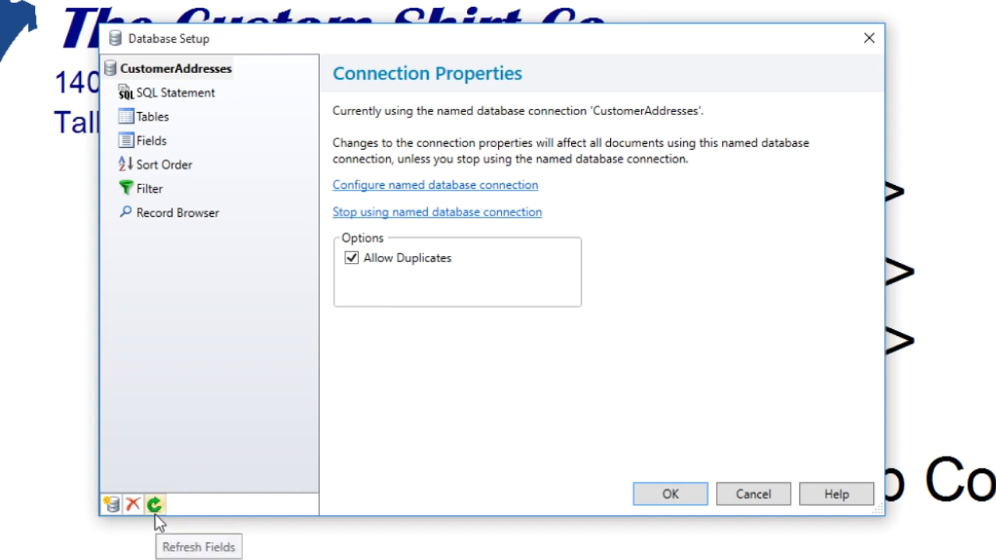
pyautogui.click(669, 494)
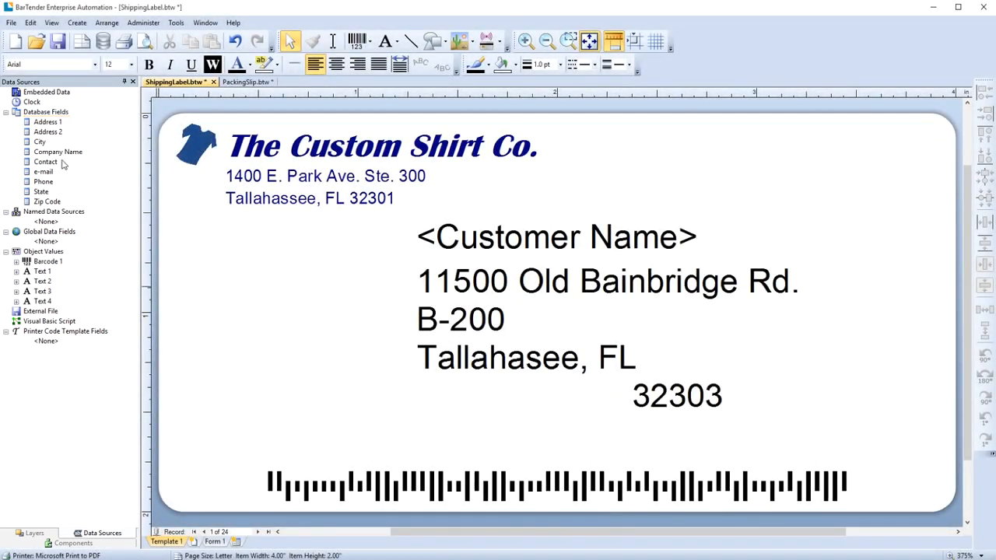
# - Link the customer name placeholder to the Company Name field and page forward through records to record 5
pyautogui.moveTo(67, 153); pyautogui.dragTo(498, 241)
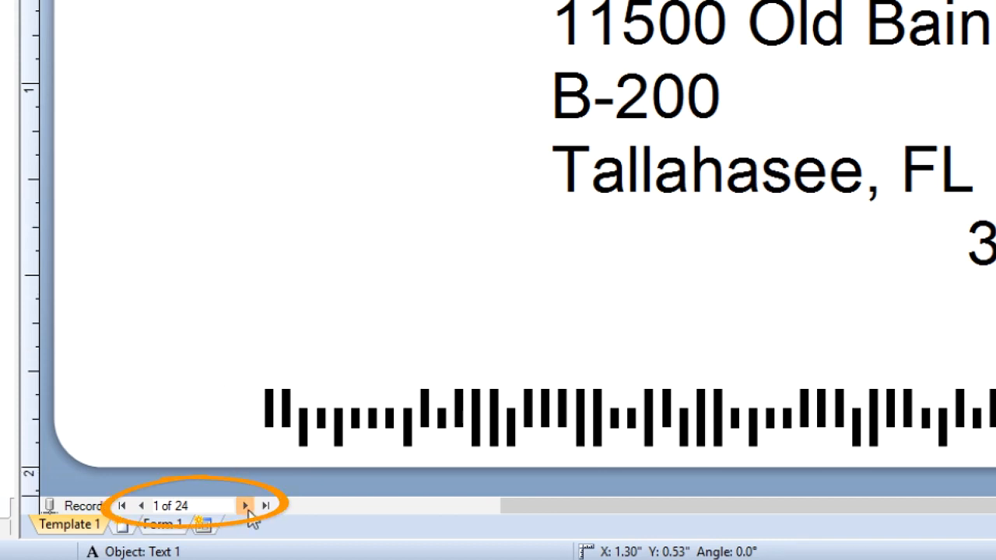
pyautogui.click(245, 505)
pyautogui.click(245, 506)
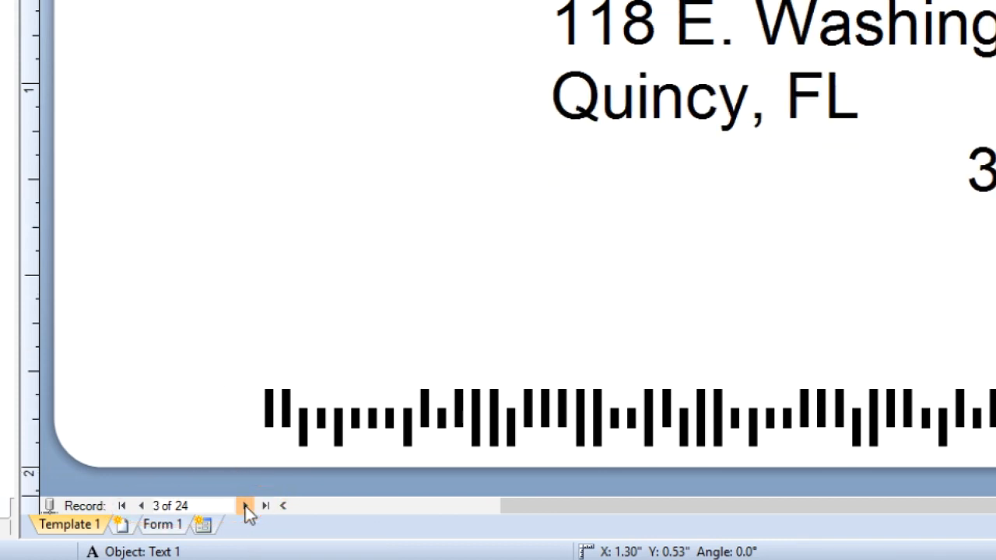
pyautogui.click(245, 506)
pyautogui.click(245, 505)
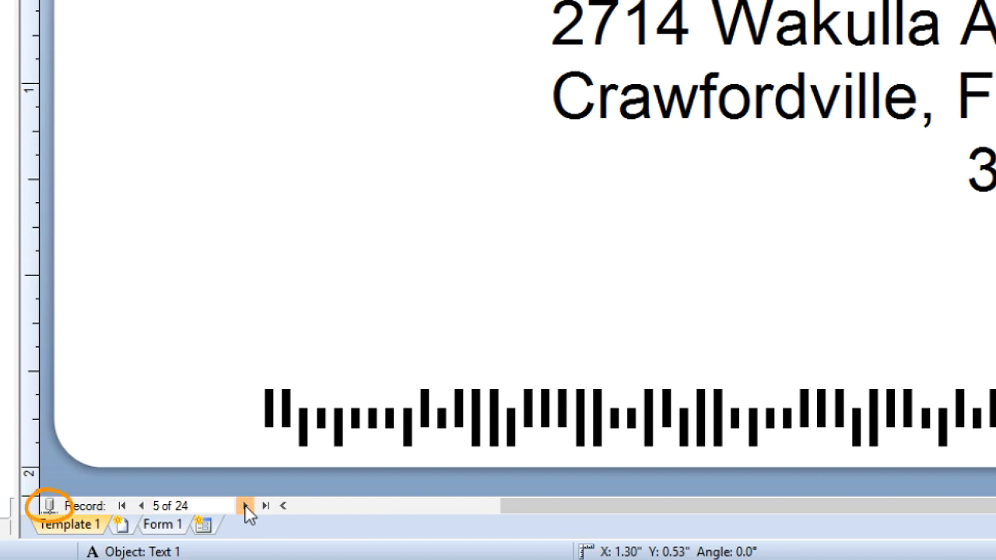
pyautogui.click(48, 506)
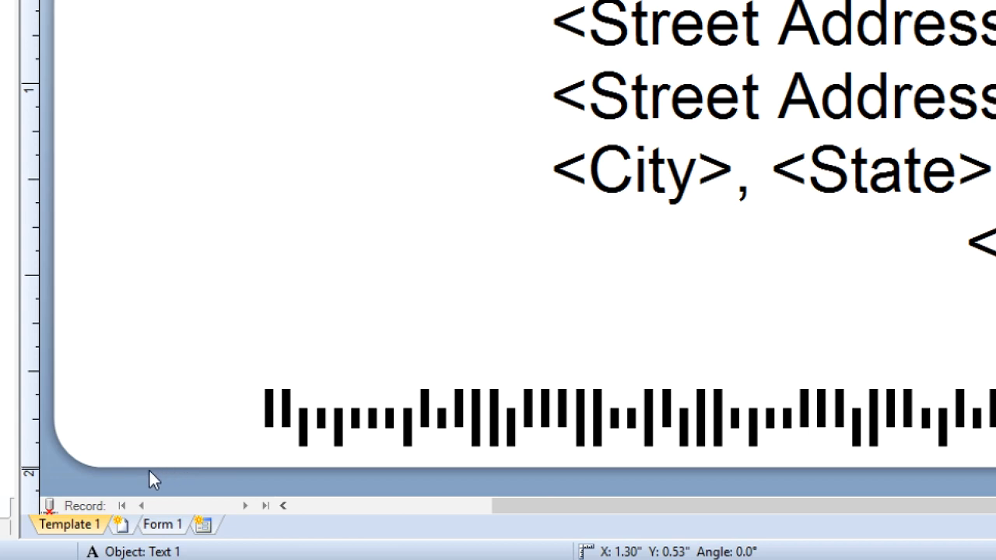
pyautogui.click(47, 507)
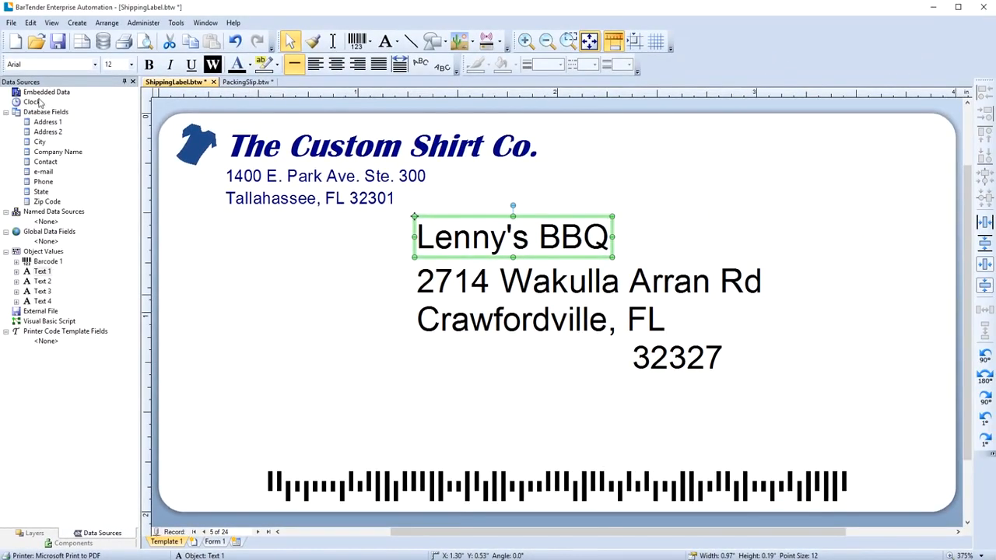
# - Open the Print dialog and set the queried records to Selected, with selected records 5-10
pyautogui.click(11, 23)
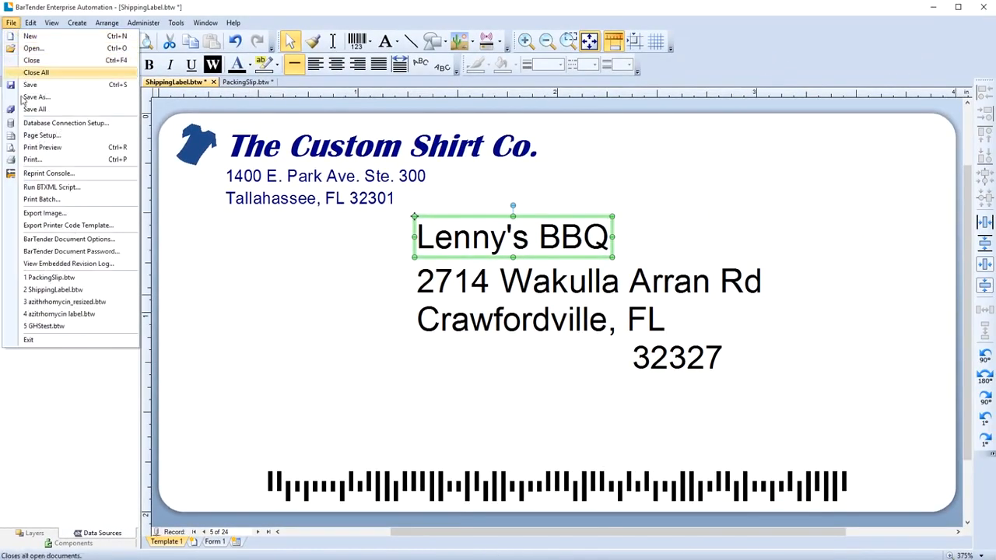
pyautogui.click(32, 159)
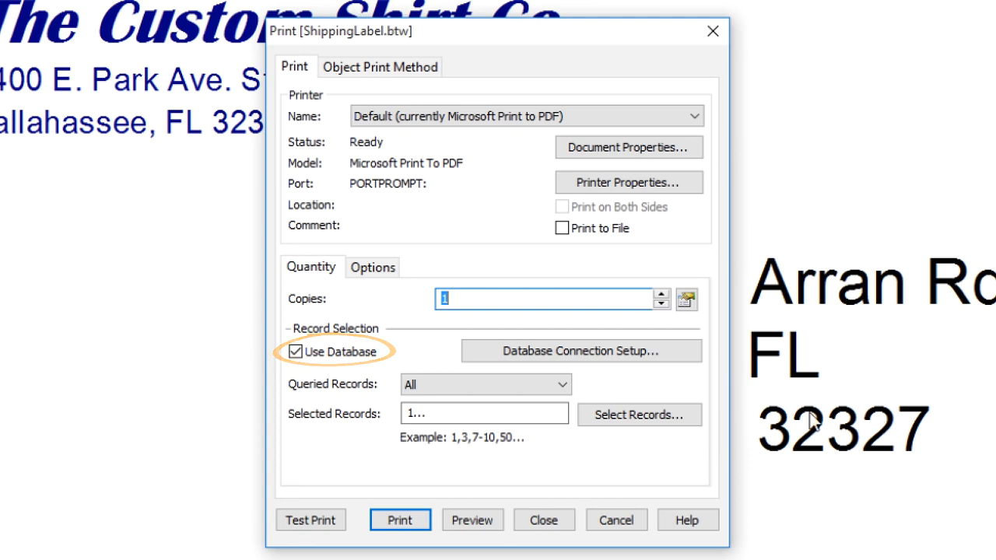
pyautogui.click(561, 384)
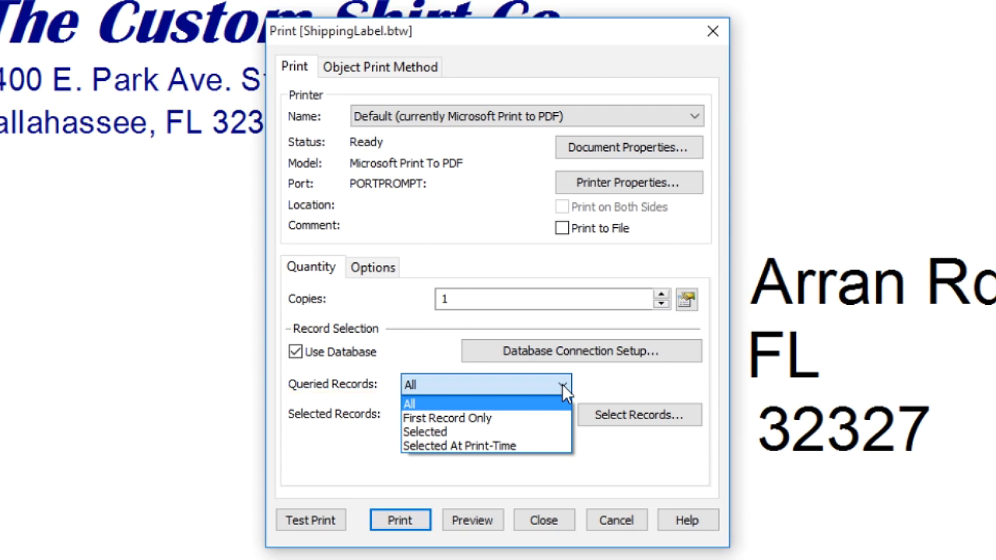
pyautogui.click(542, 430)
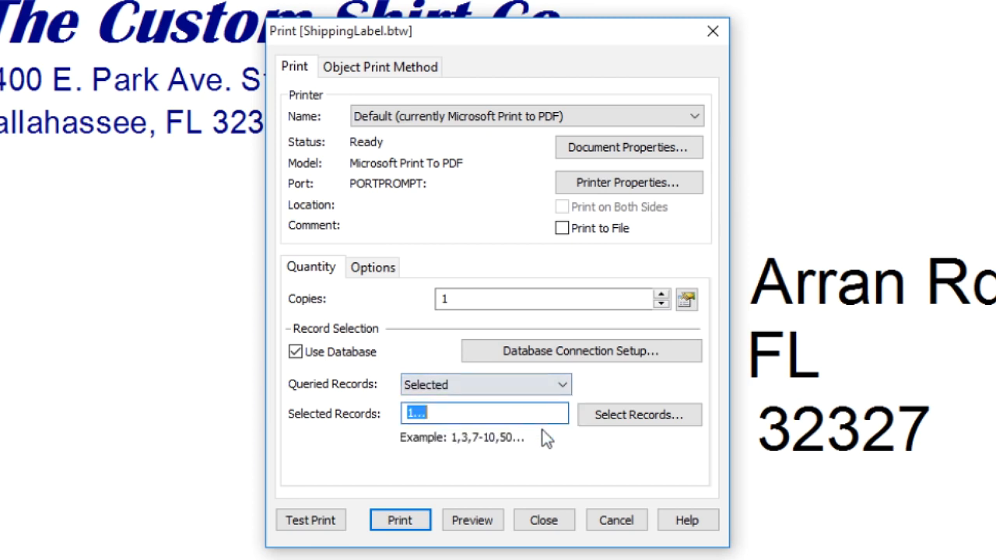
pyautogui.write('5-10')
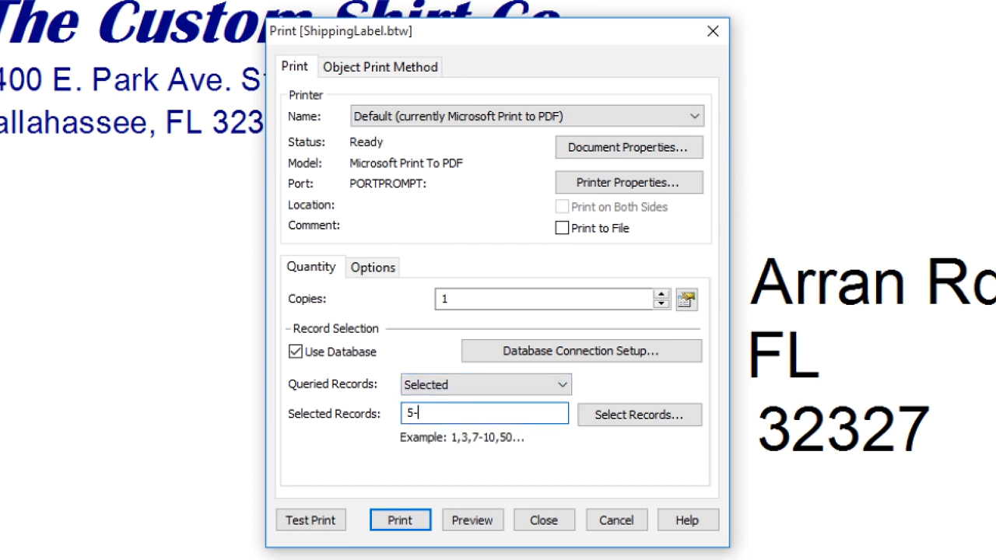
# - In the record selection dialog, add records 12-14 to the range and also check records 1 and 2
pyautogui.click(629, 414)
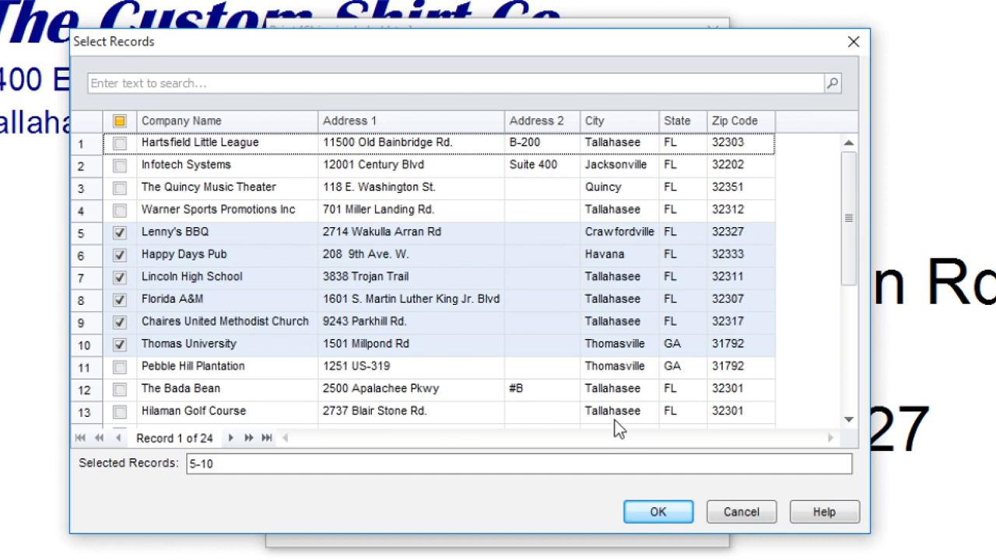
pyautogui.click(263, 464)
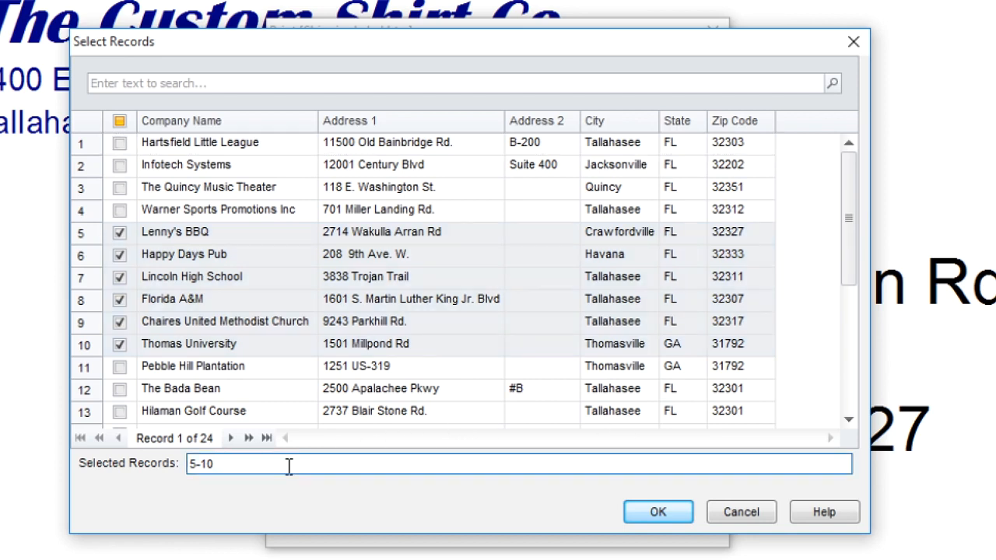
pyautogui.write(',12-1')
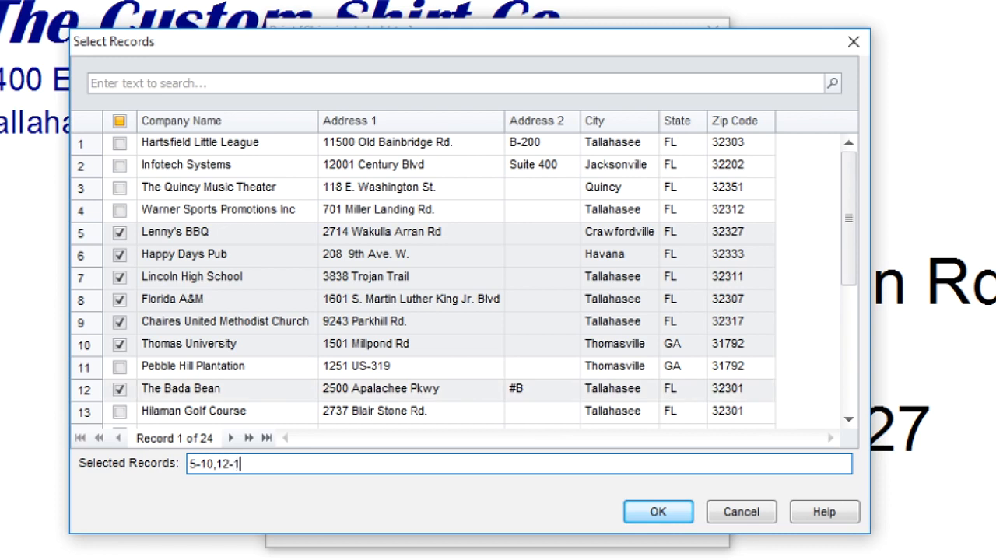
pyautogui.write('4')
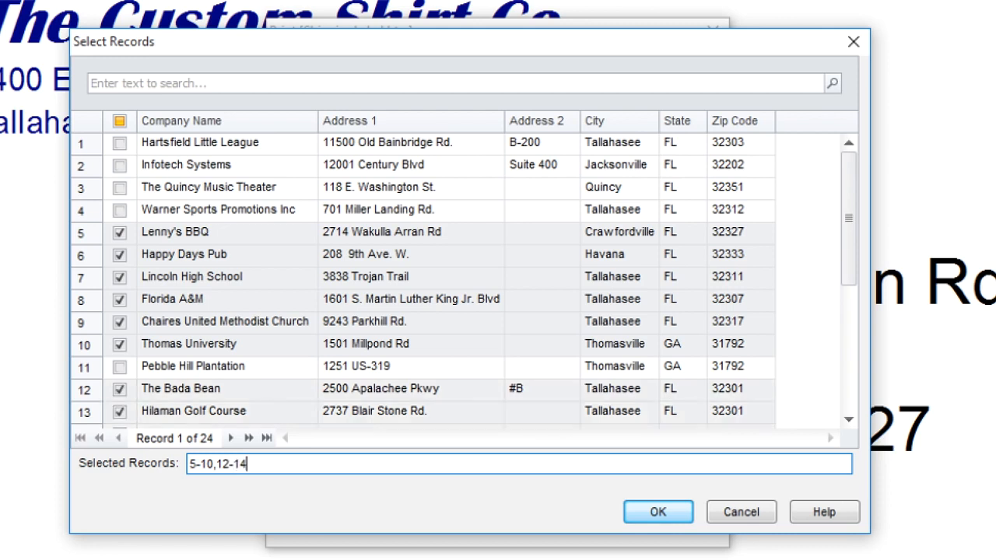
pyautogui.click(119, 143)
pyautogui.click(119, 165)
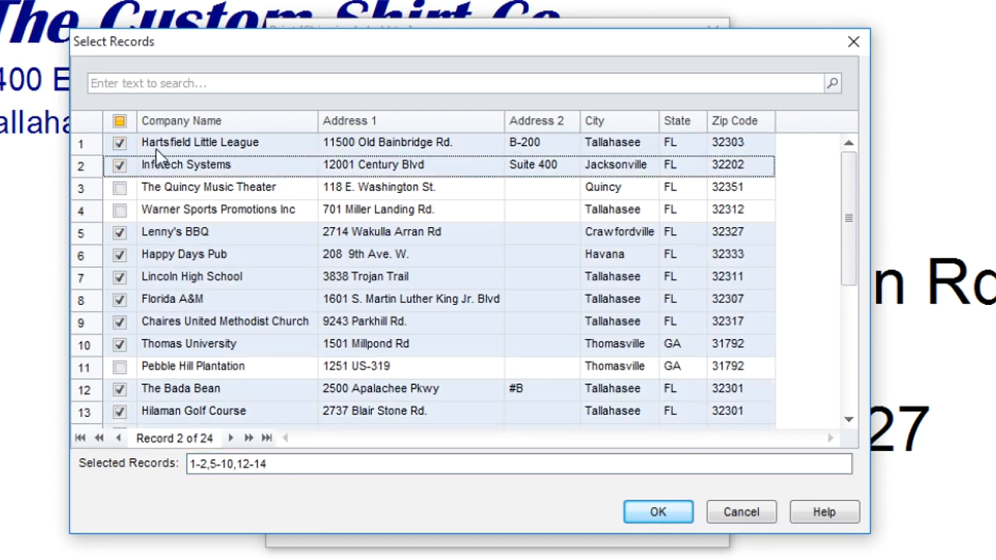
# - Filter the records by Tallahassee, check records 15-17, uncheck records 9 and 12, then cancel the record selection
pyautogui.click(249, 84)
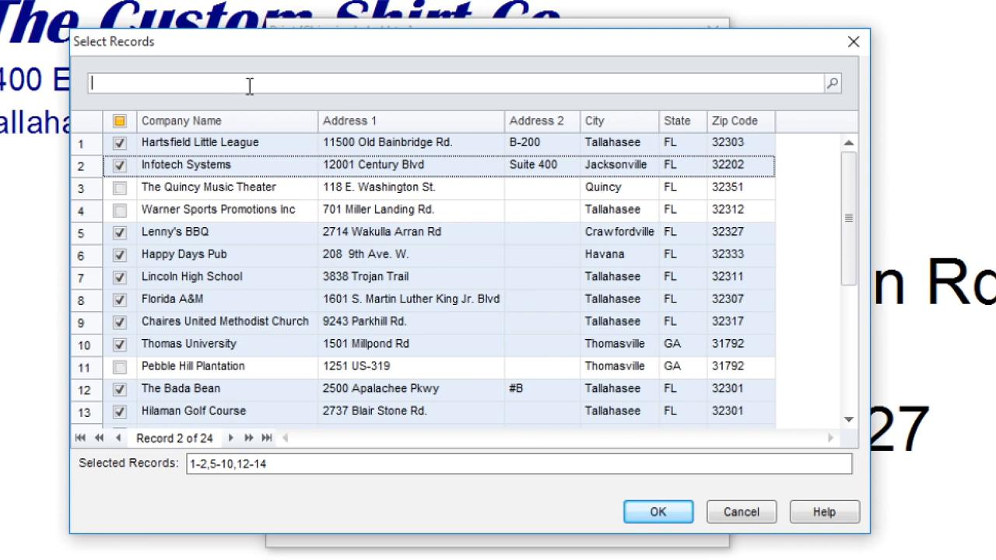
pyautogui.write('Tallahasee')
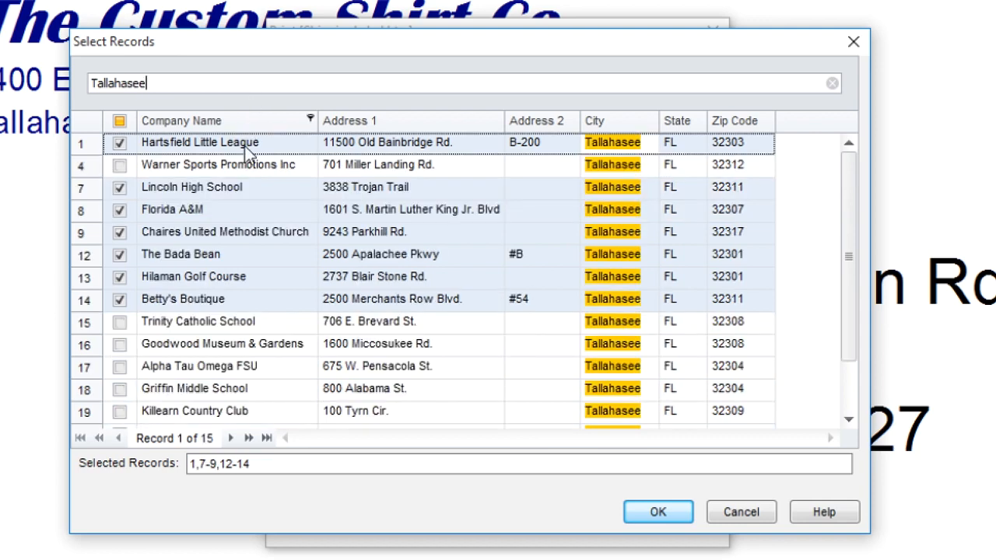
pyautogui.click(119, 321)
pyautogui.click(120, 344)
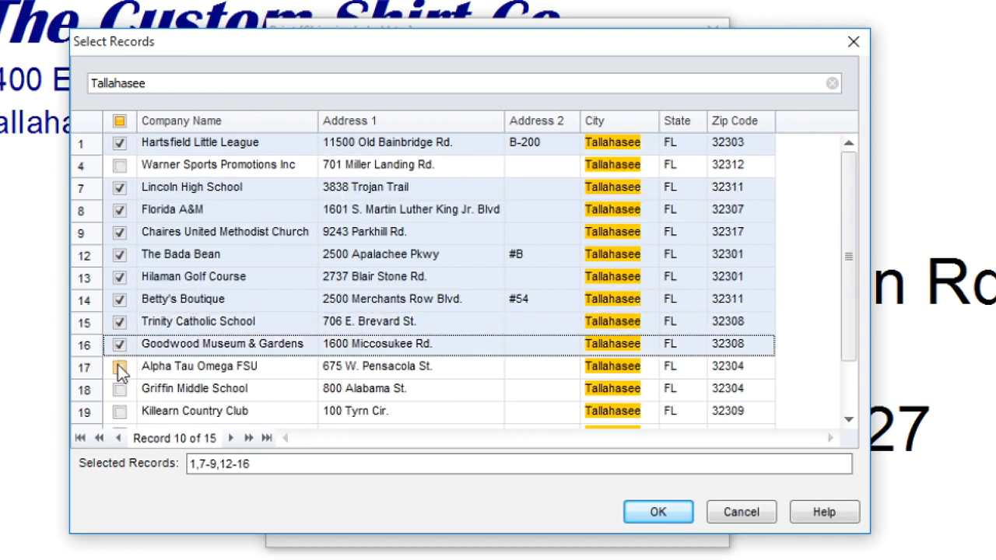
pyautogui.click(120, 366)
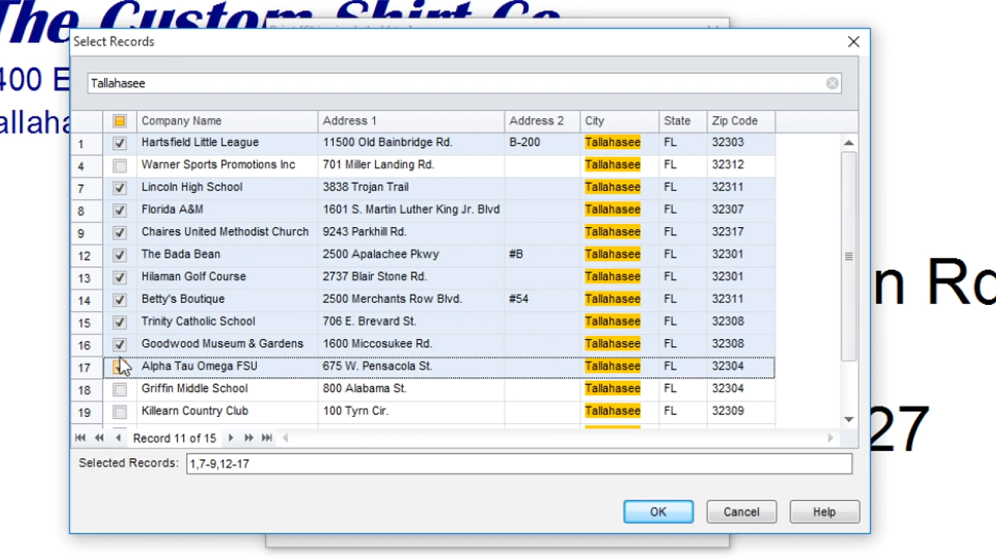
pyautogui.click(120, 232)
pyautogui.click(118, 256)
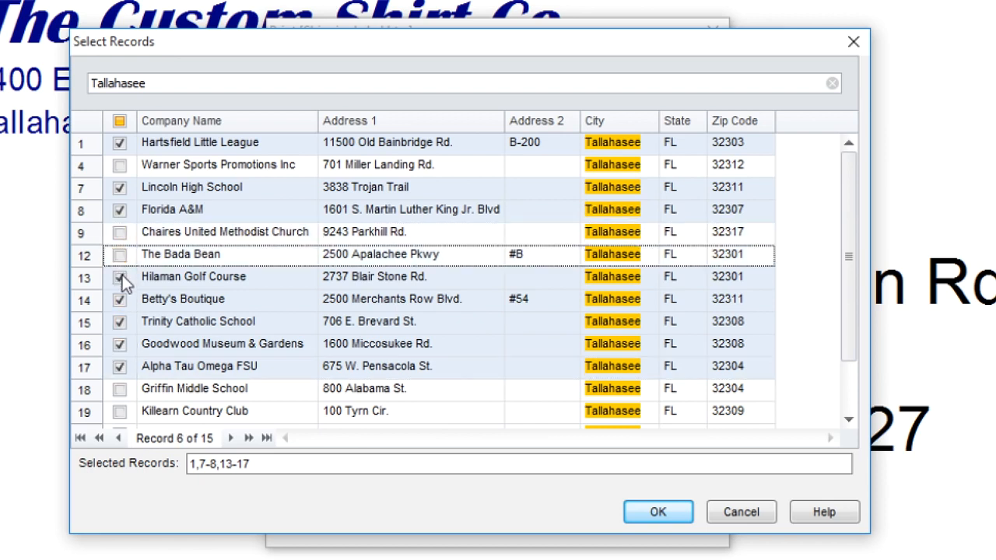
pyautogui.click(748, 518)
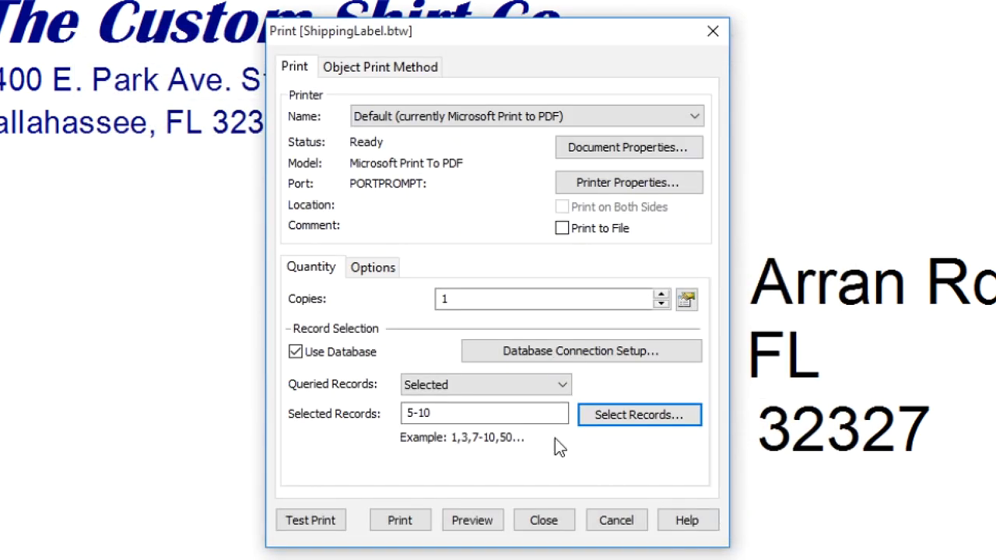
# - Change the queried records to Selected At Print-Time and start a print preview
pyautogui.click(563, 387)
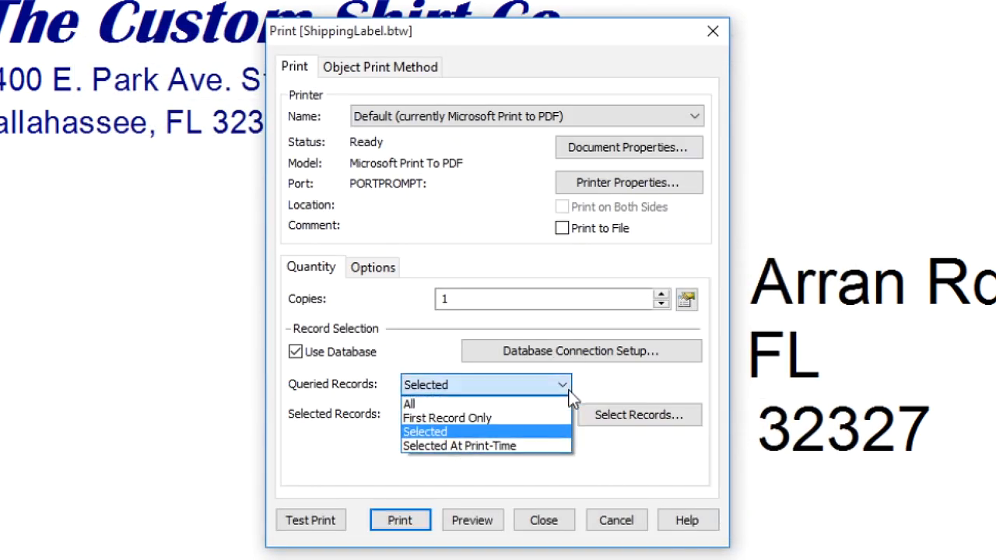
pyautogui.click(544, 448)
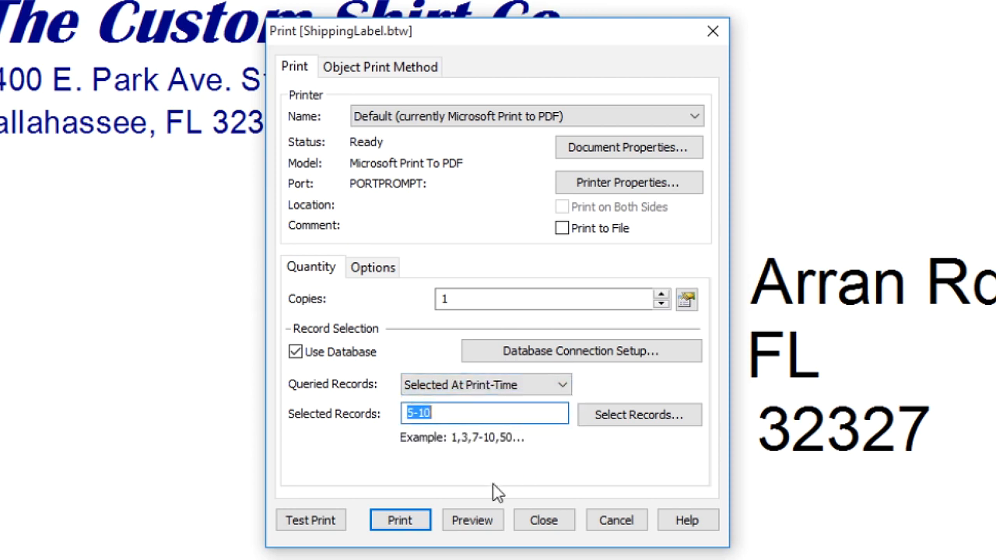
pyautogui.click(473, 521)
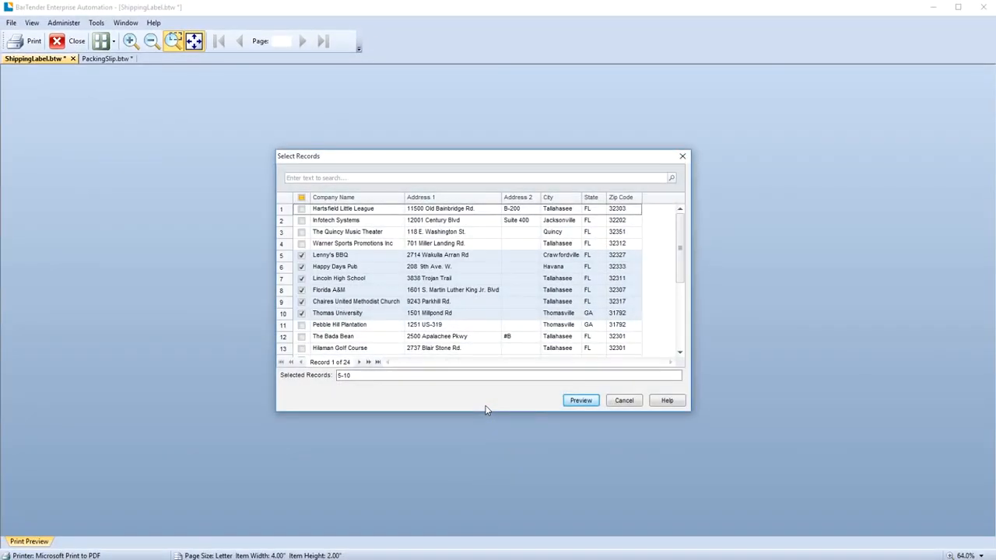
# - At the print-time record prompt, add records 1, 2 and 12 to records 5-10 and preview them
pyautogui.click(302, 210)
pyautogui.click(302, 220)
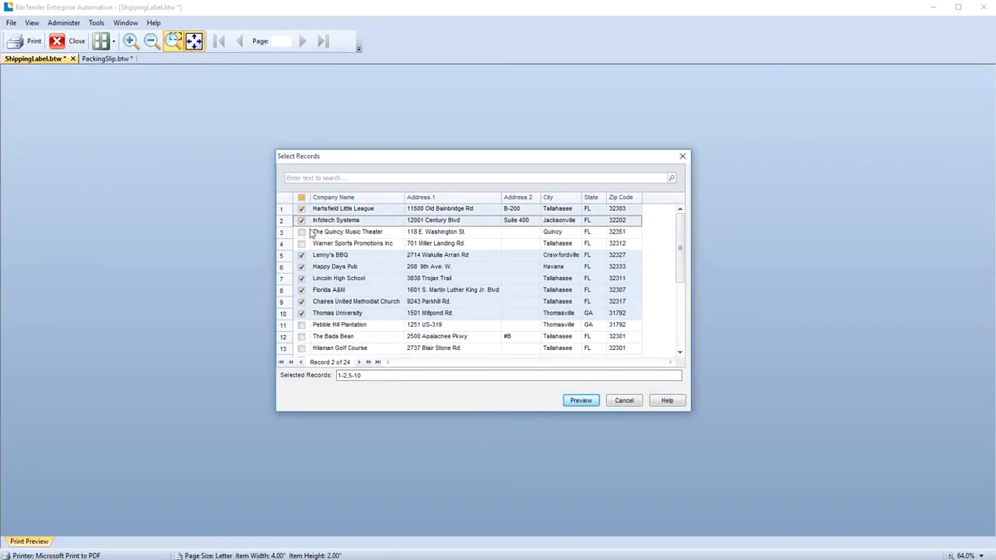
pyautogui.click(302, 337)
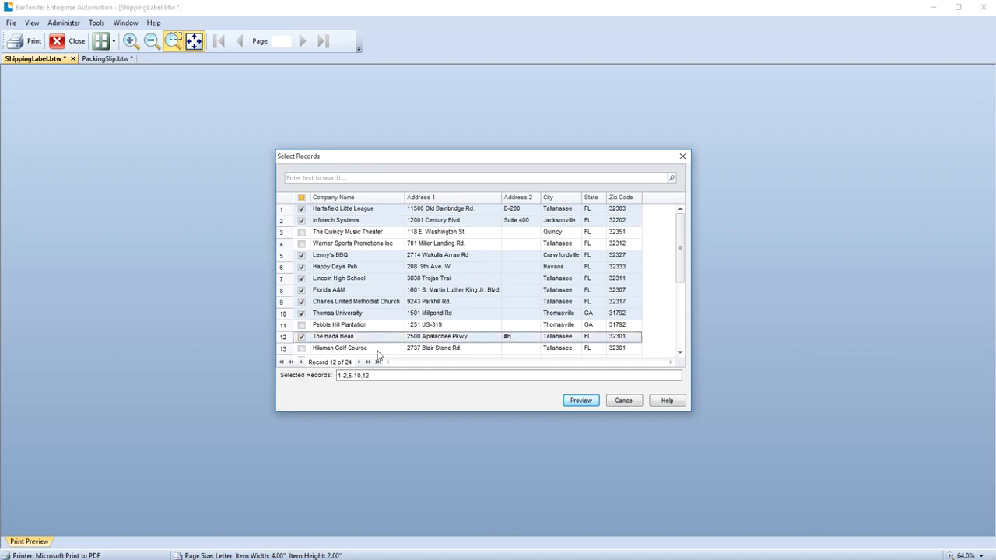
pyautogui.click(584, 402)
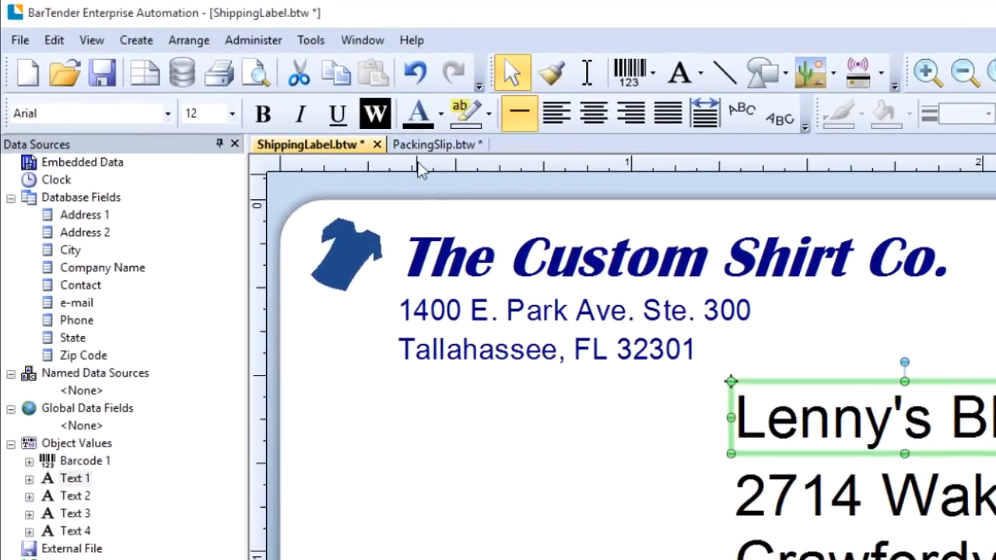
# - Open the Help menu
pyautogui.click(405, 43)
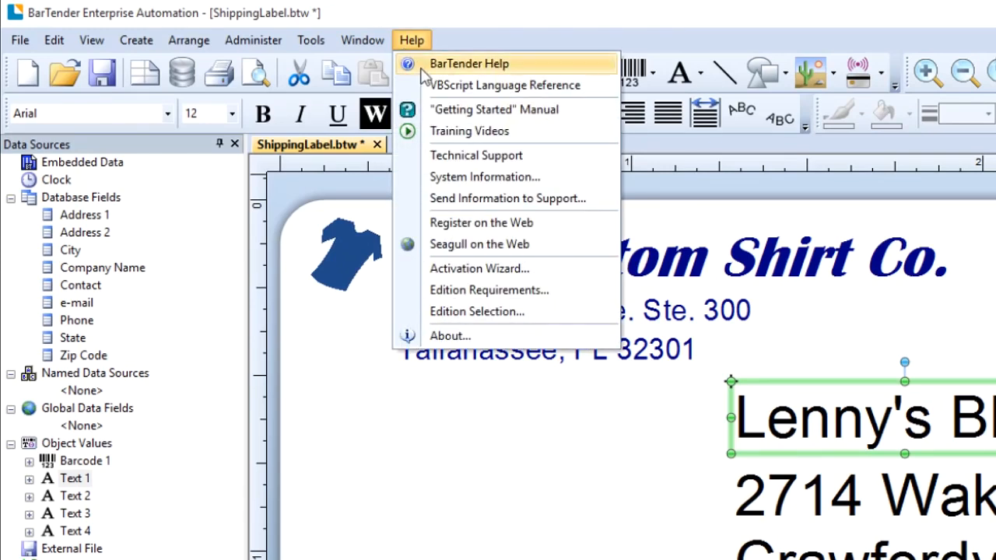